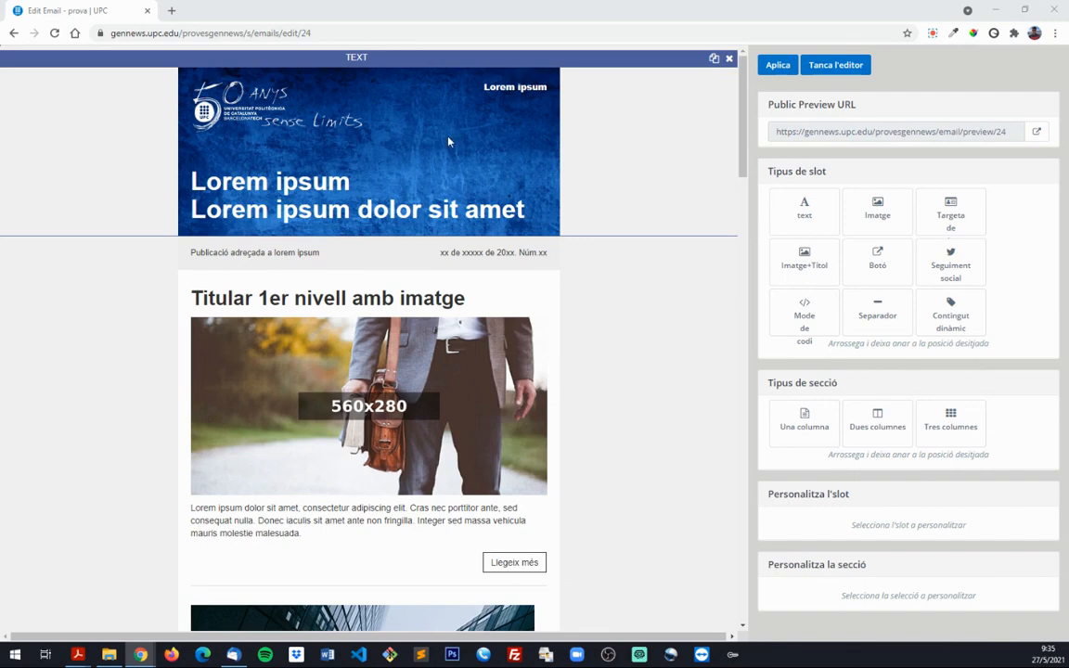
Step: Inspect the header slot's content in the slot editor and select its UPC logo
scroll(646, 365, "down", 2)
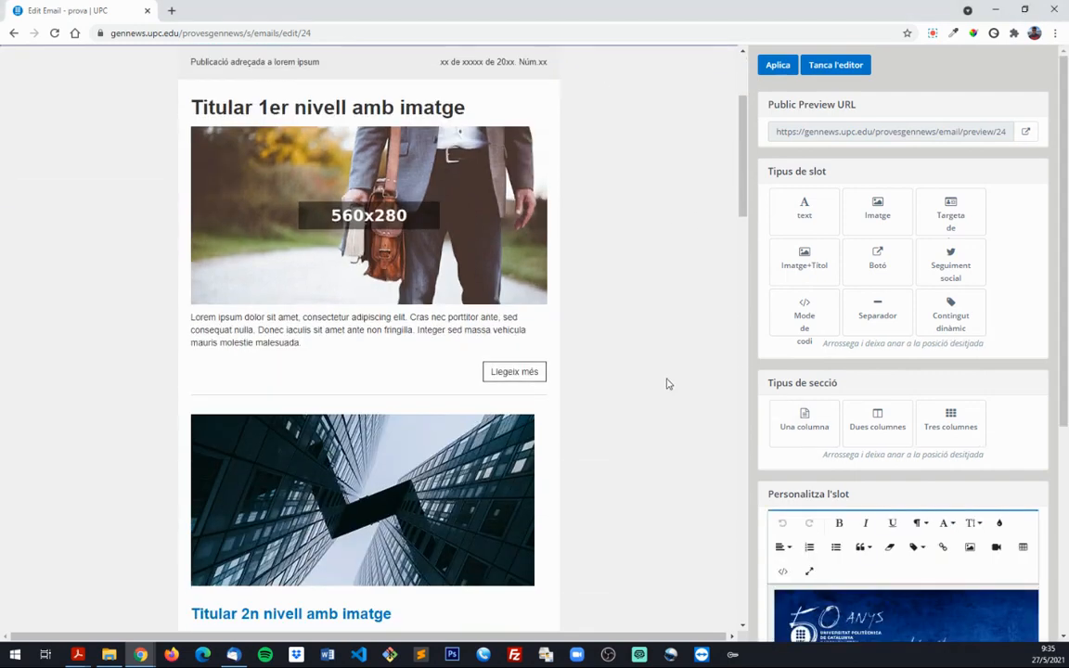
scroll(666, 383, "down", 1)
scroll(918, 557, "down", 3)
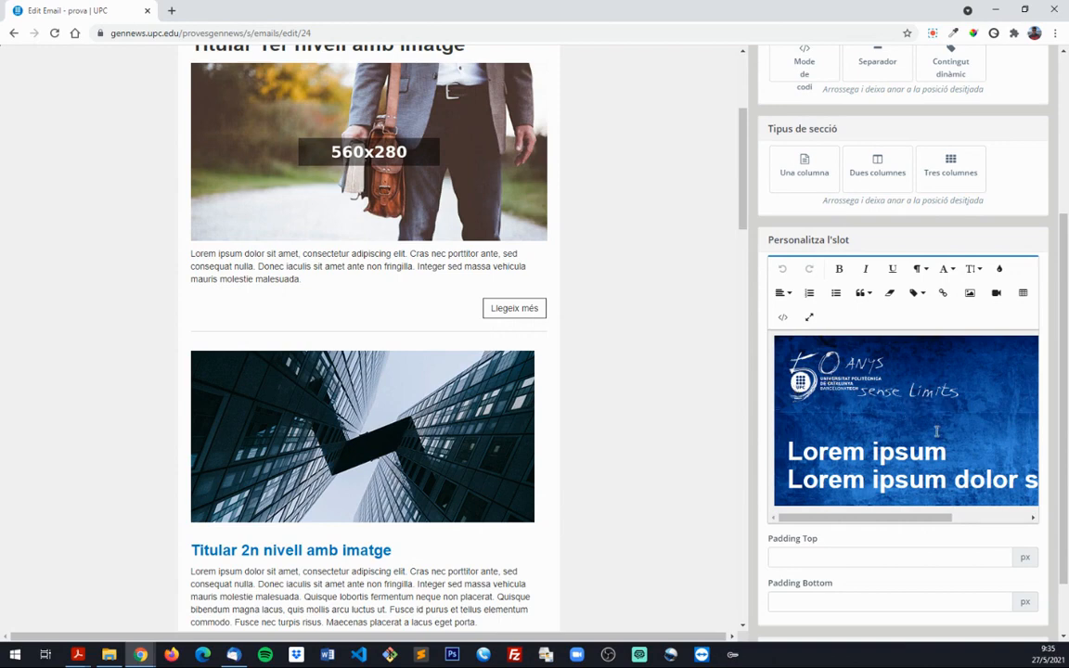
left_click(822, 386)
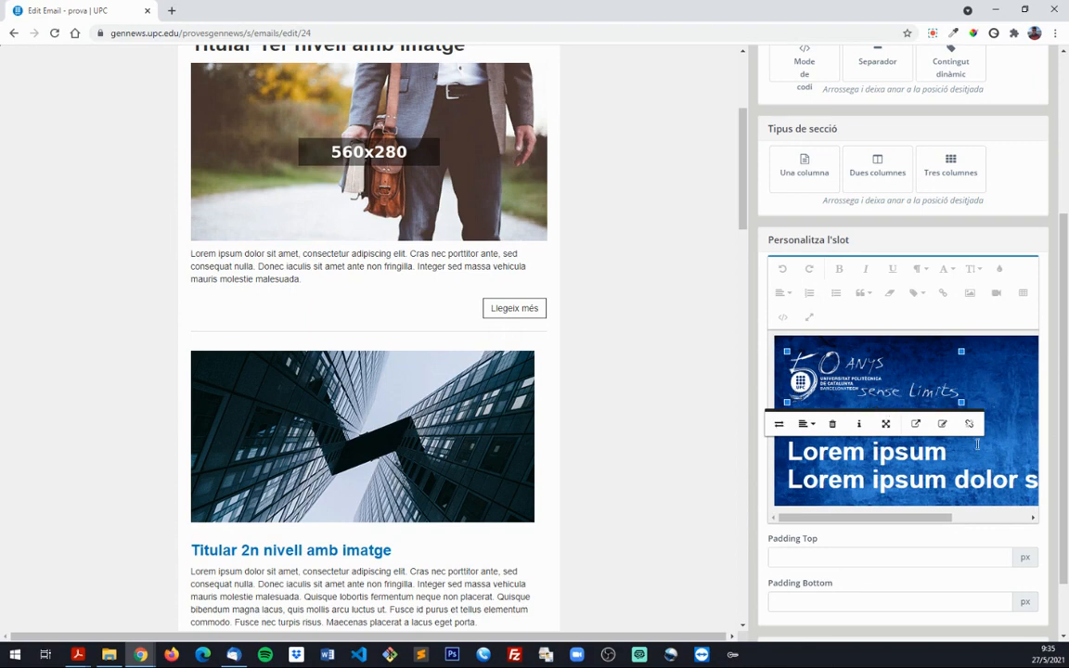
Step: Try replacing part of the header's two-line "Lorem ipsum" title with "hgjhg", and undo the edit
left_click(838, 464)
left_click_drag(821, 451, 860, 479)
type("hgjhg")
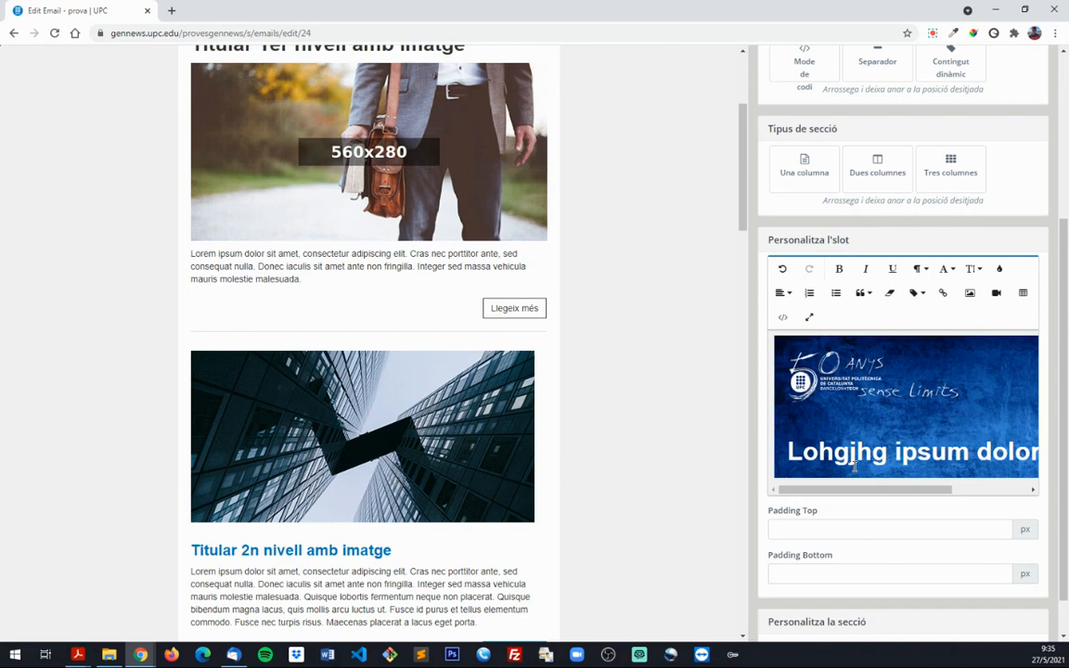
key("ctrl+z")
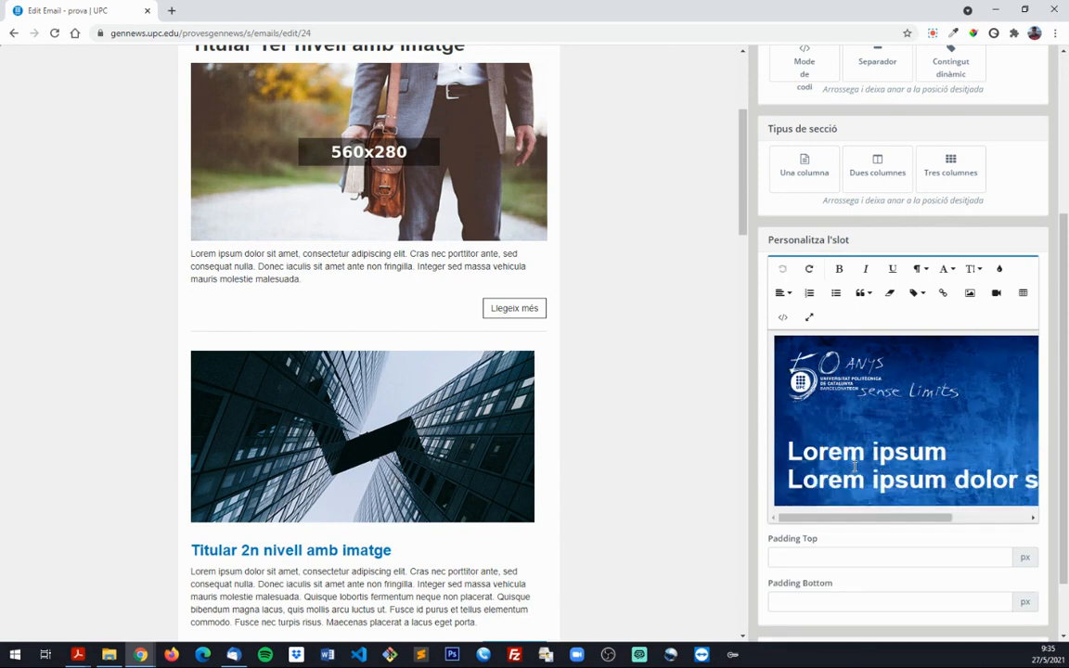
left_click(1007, 439)
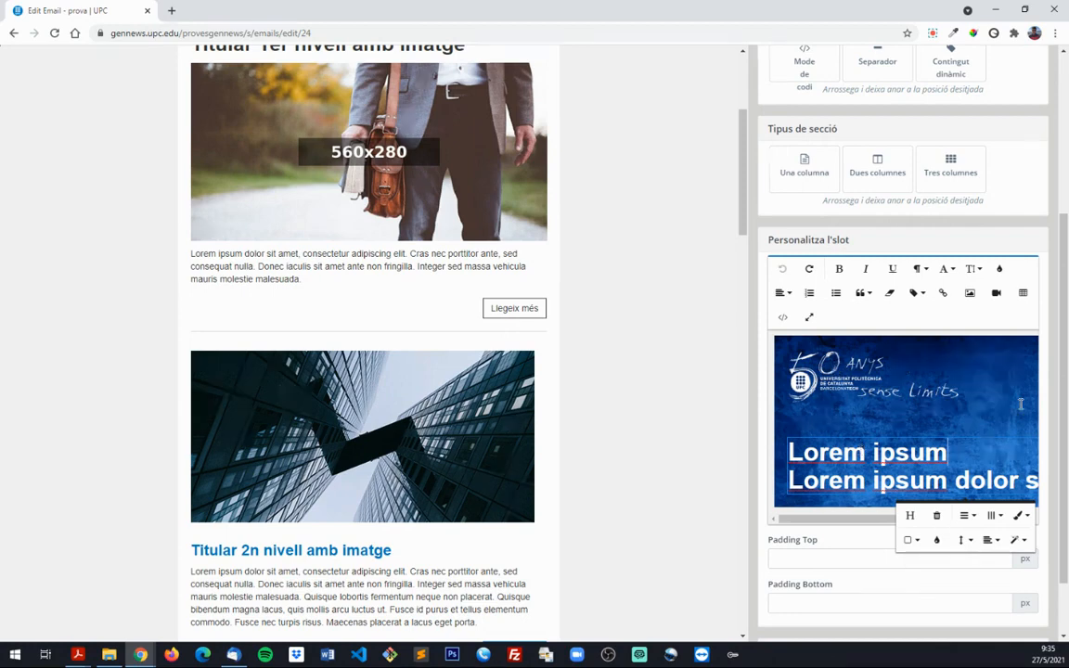
left_click(946, 412)
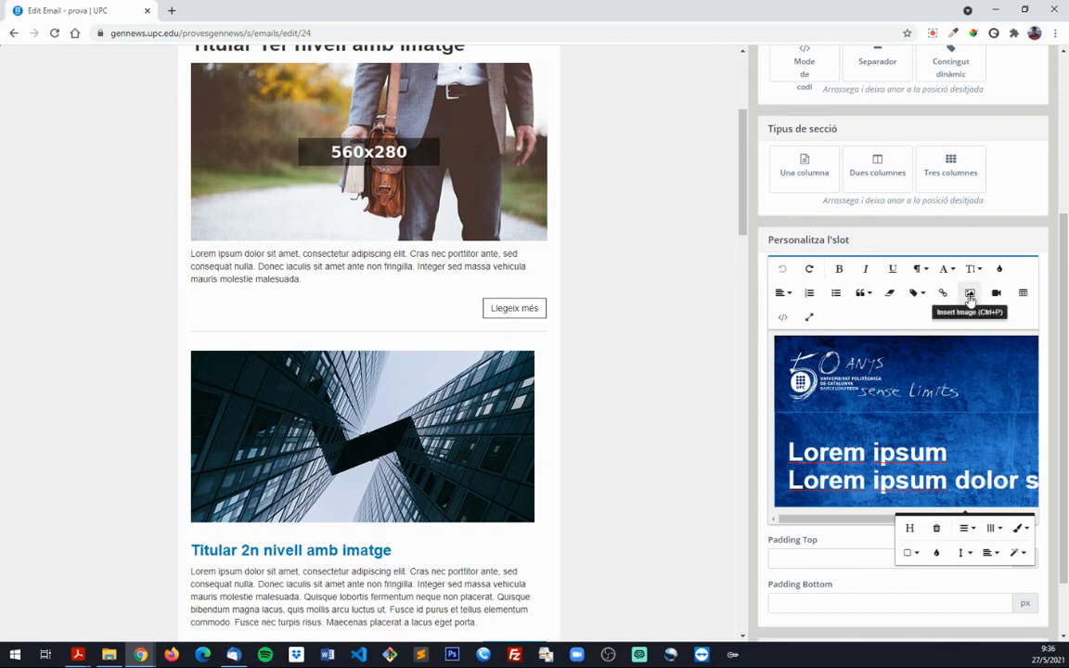
left_click(965, 444)
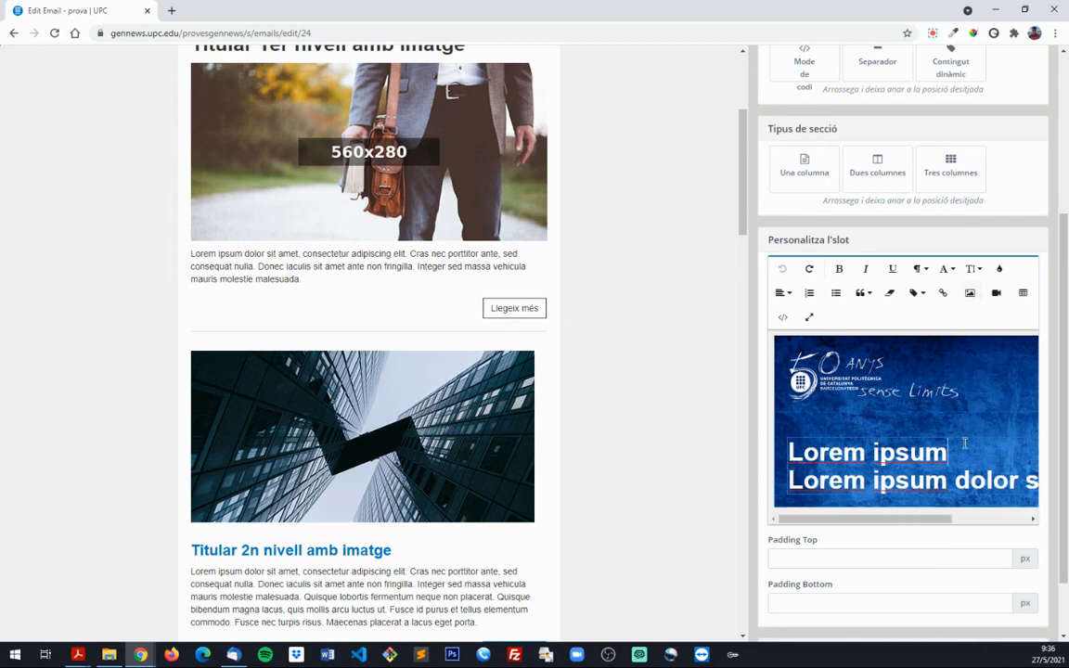
scroll(953, 386, "down", 1)
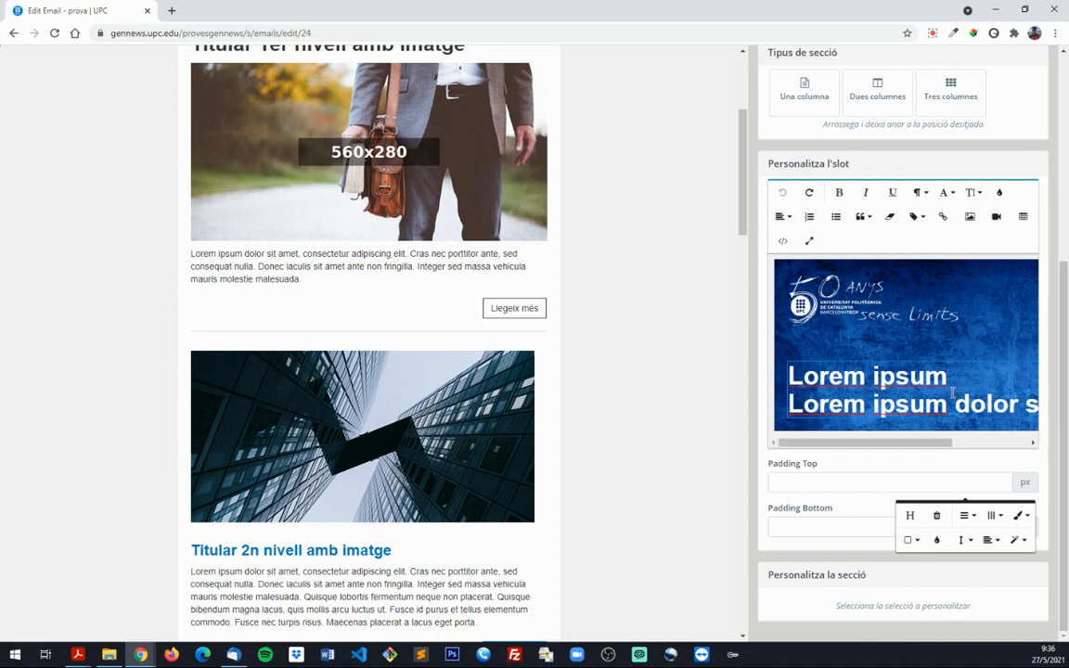
left_click(923, 435)
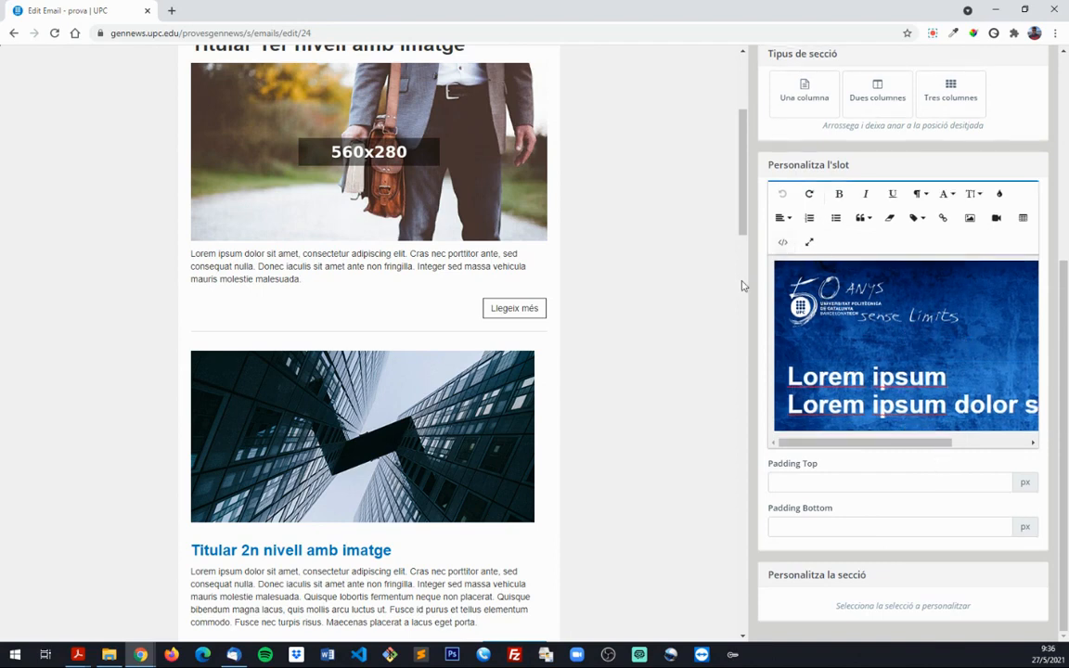
Step: Append the placeholder text "cc" after the final closing table tag in the header slot's source code and return to the visual view
left_click(783, 244)
scroll(935, 457, "down", 2)
scroll(935, 457, "down", 10)
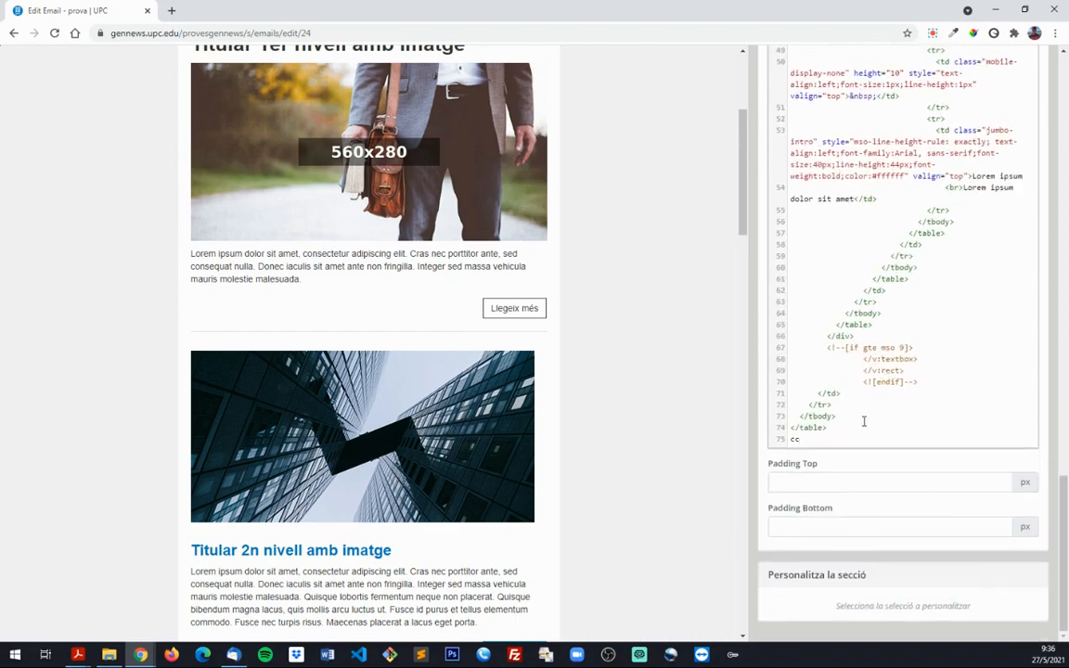
scroll(818, 445, "up", 10)
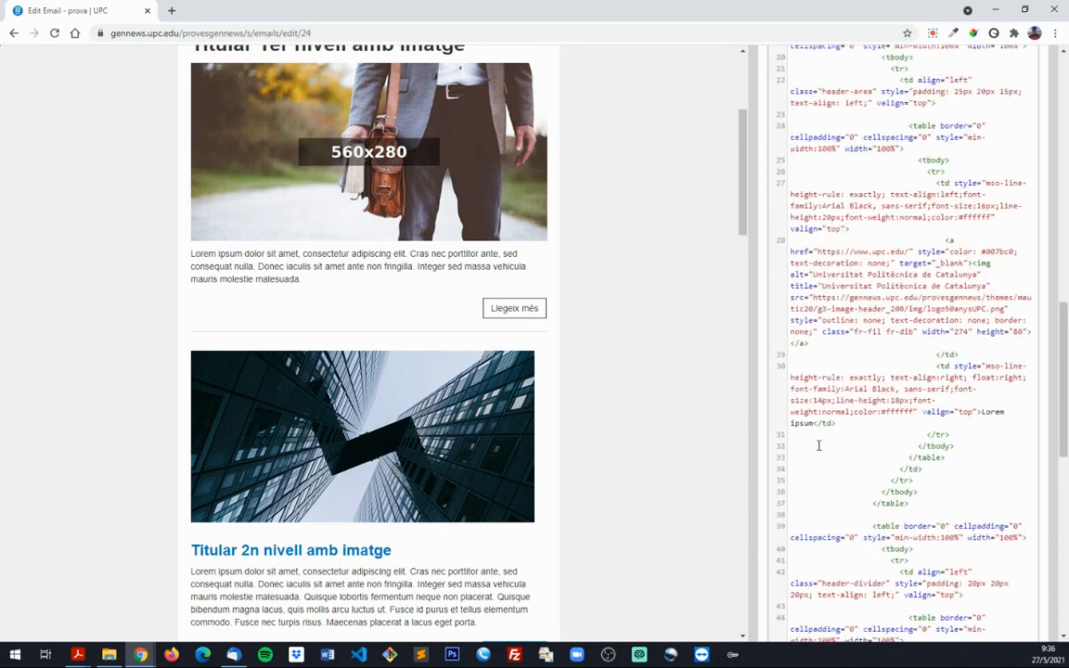
scroll(819, 446, "up", 6)
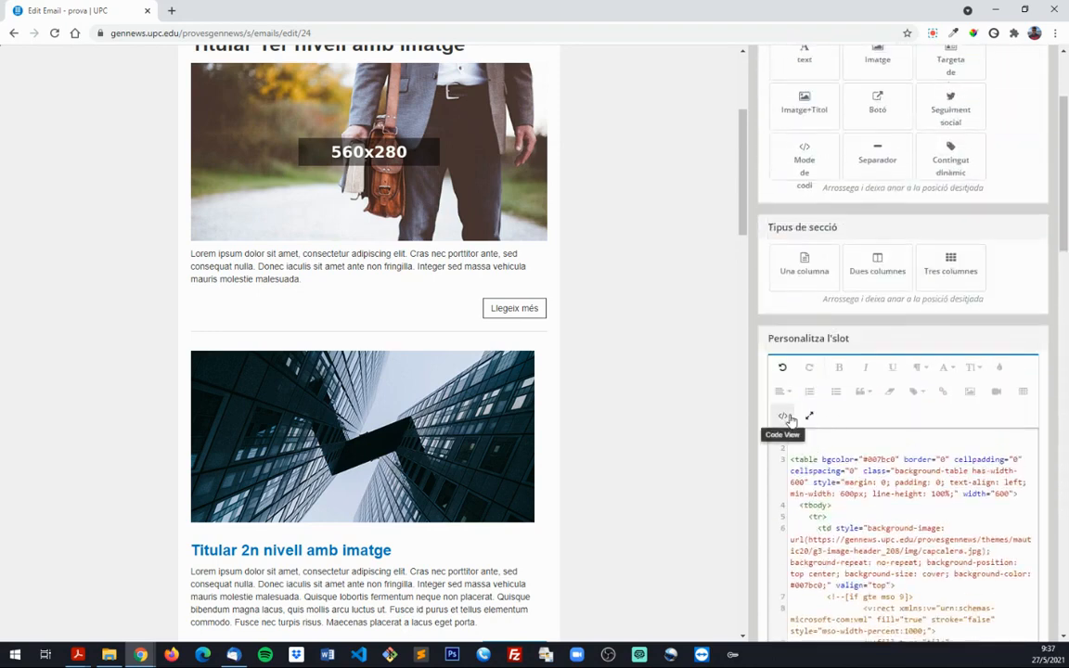
left_click(786, 416)
scroll(905, 438, "down", 2)
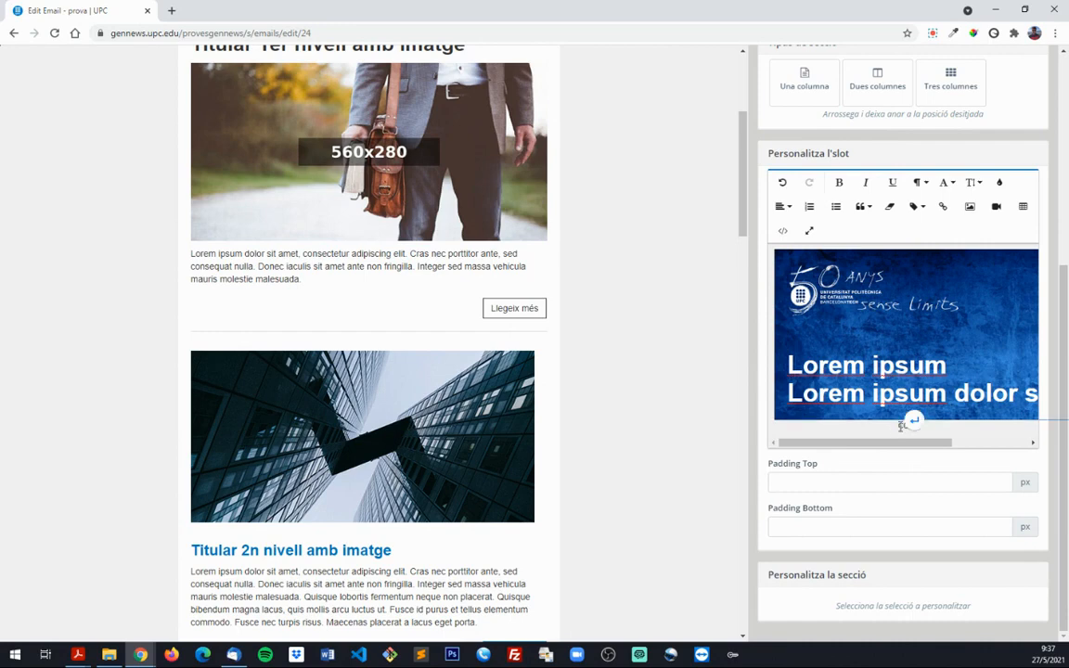
Step: Insert the server image nou_fons_capcalera.jpg next to the "cc" placeholder below the header
left_click(899, 427)
left_click(970, 206)
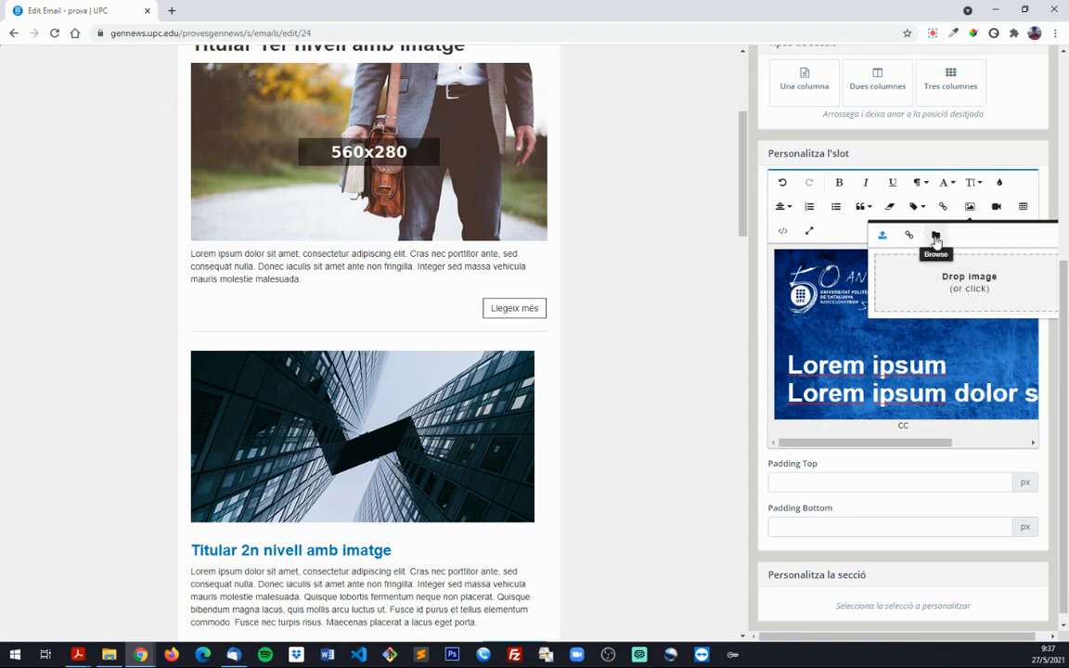
left_click(937, 237)
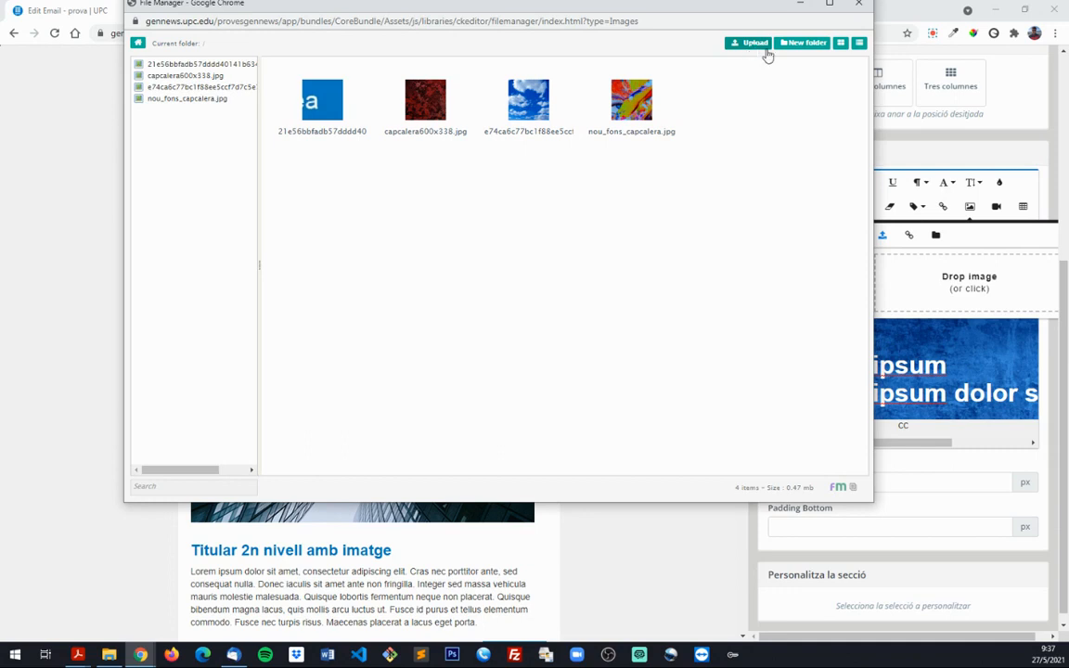
left_click(634, 102)
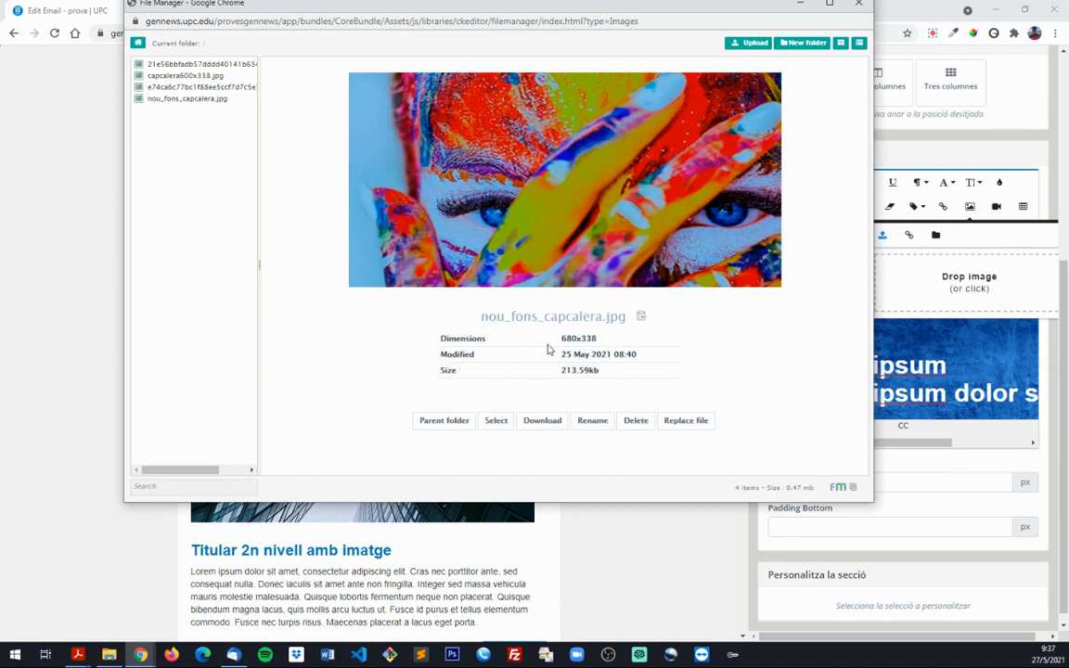
left_click(497, 421)
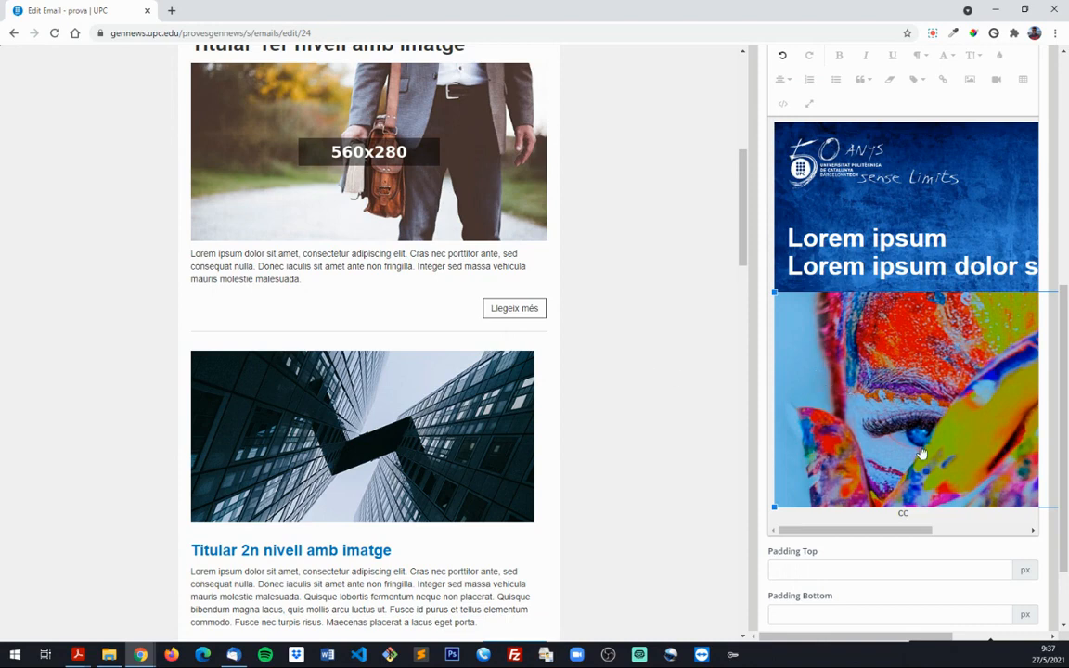
scroll(850, 417, "up", 2)
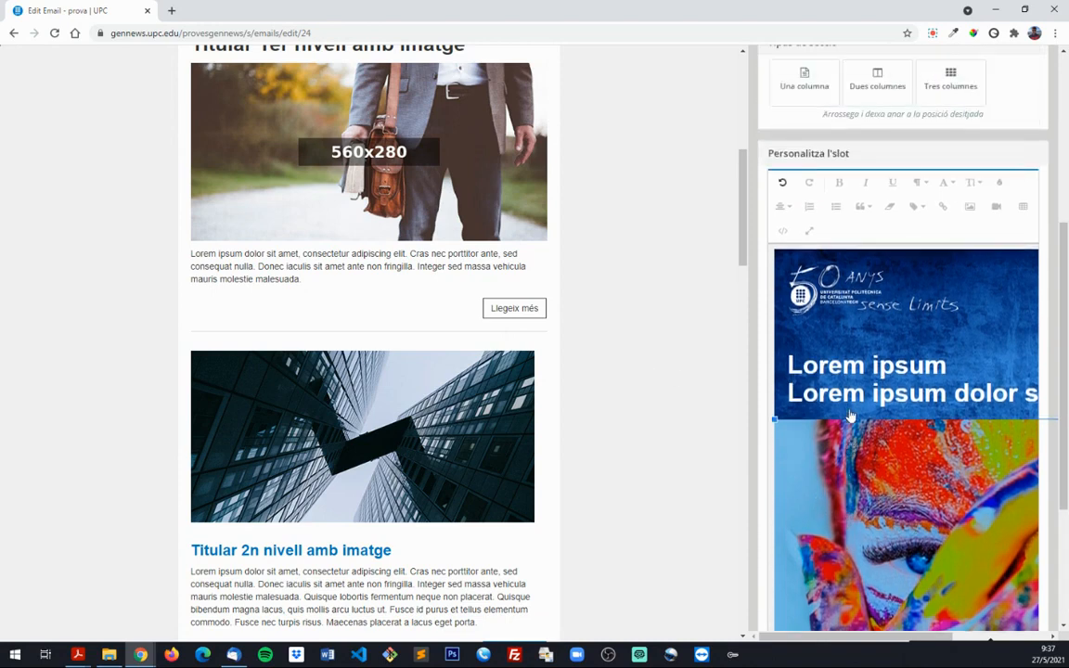
scroll(814, 483, "down", 2)
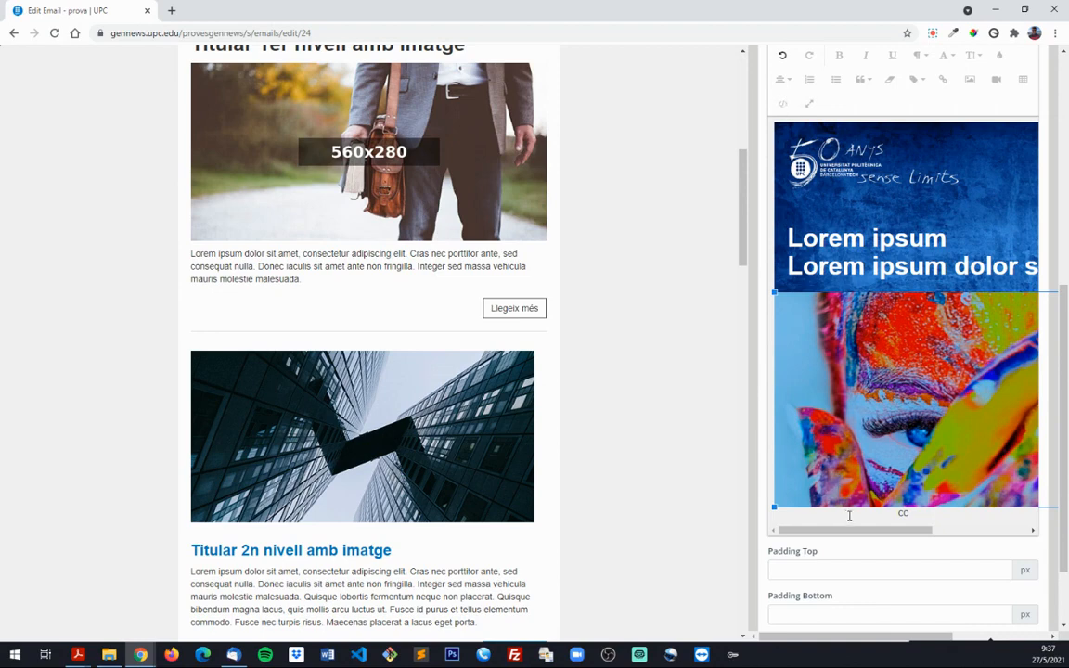
Step: In the header slot's source code, copy the nou_fons_capcalera.jpg URL from the inserted image's src attribute and remove it there
left_click(821, 249)
left_click(785, 103)
scroll(845, 390, "down", 3)
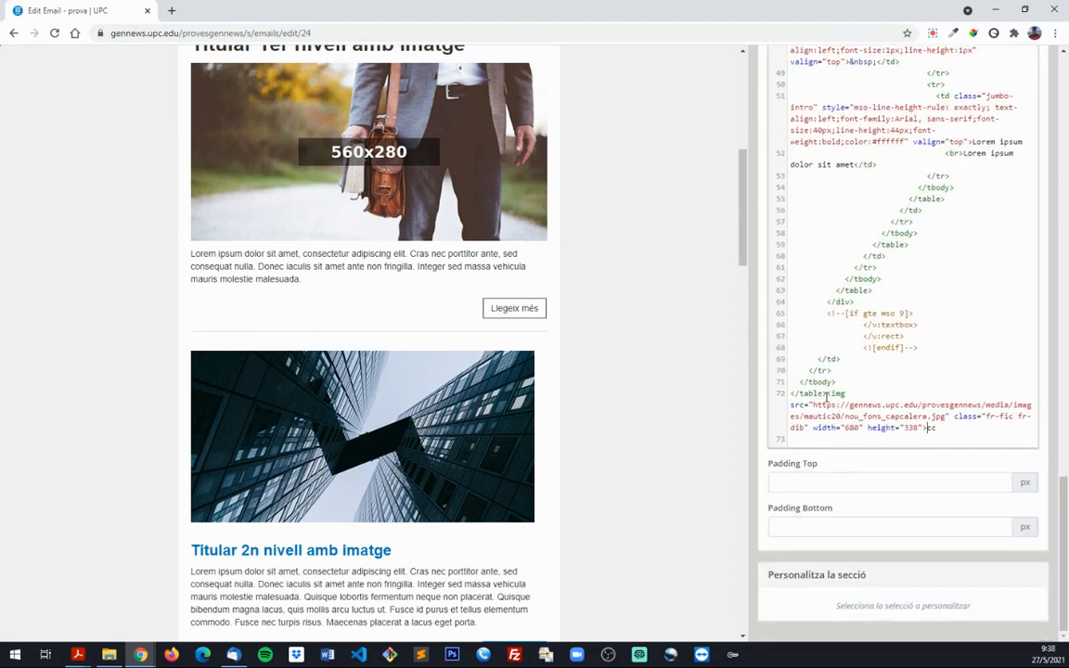
left_click_drag(828, 397, 931, 434)
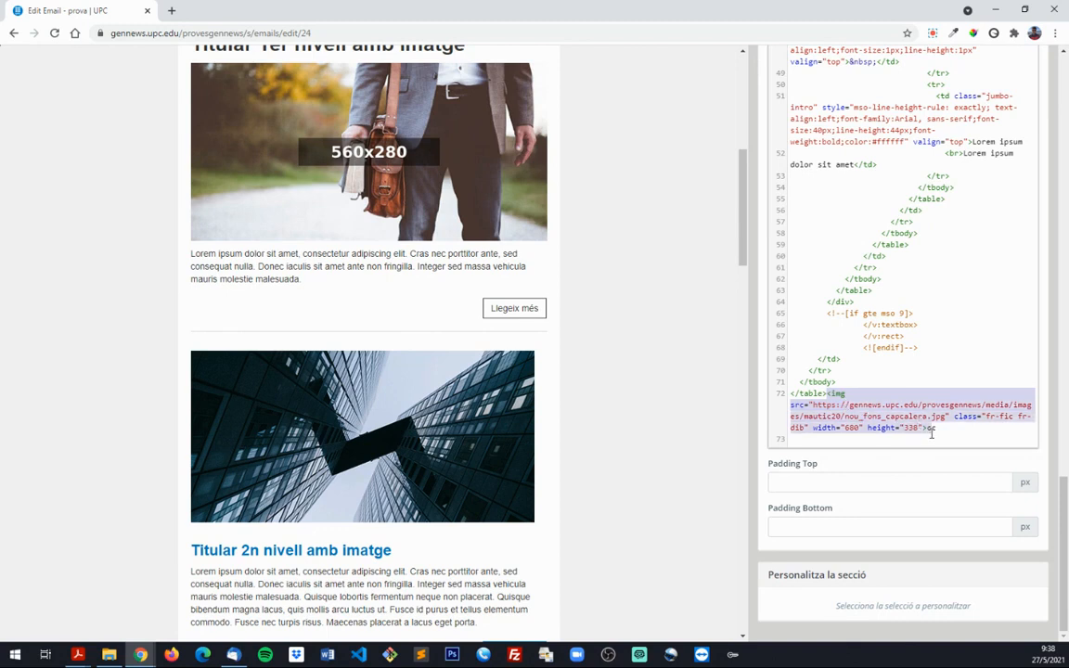
left_click(911, 388)
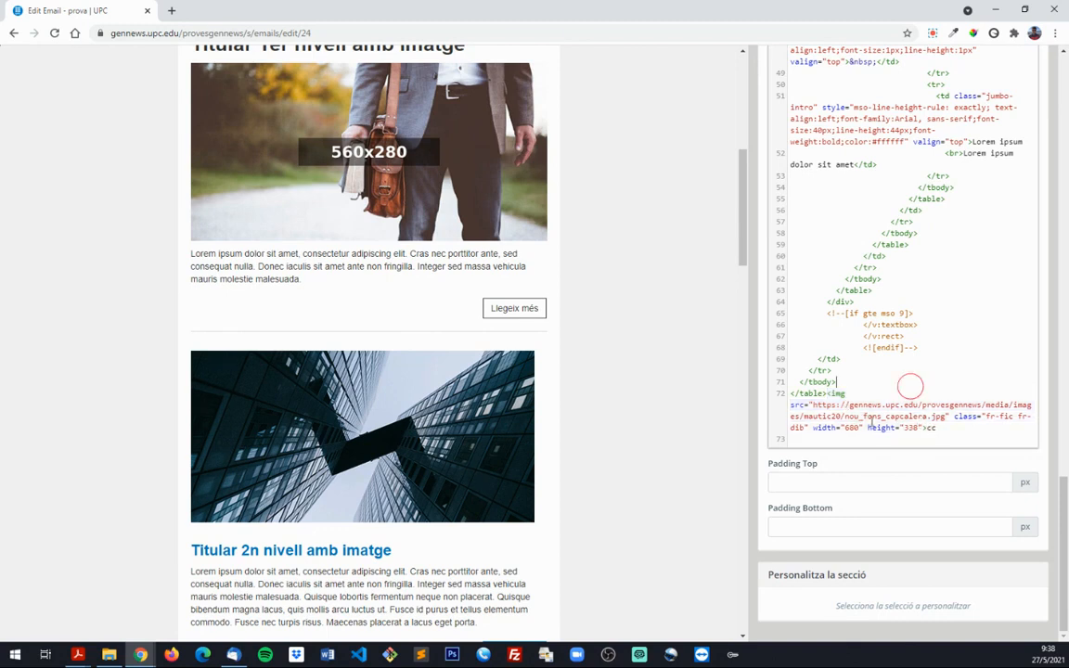
left_click_drag(813, 405, 945, 420)
key("ctrl+c")
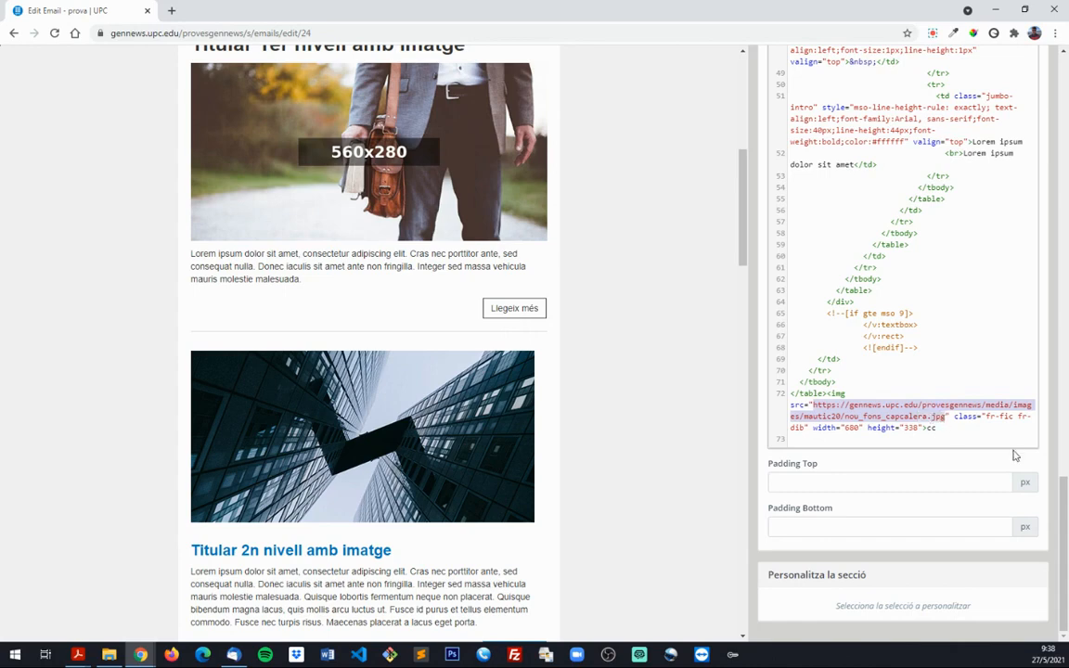
key("BackSpace")
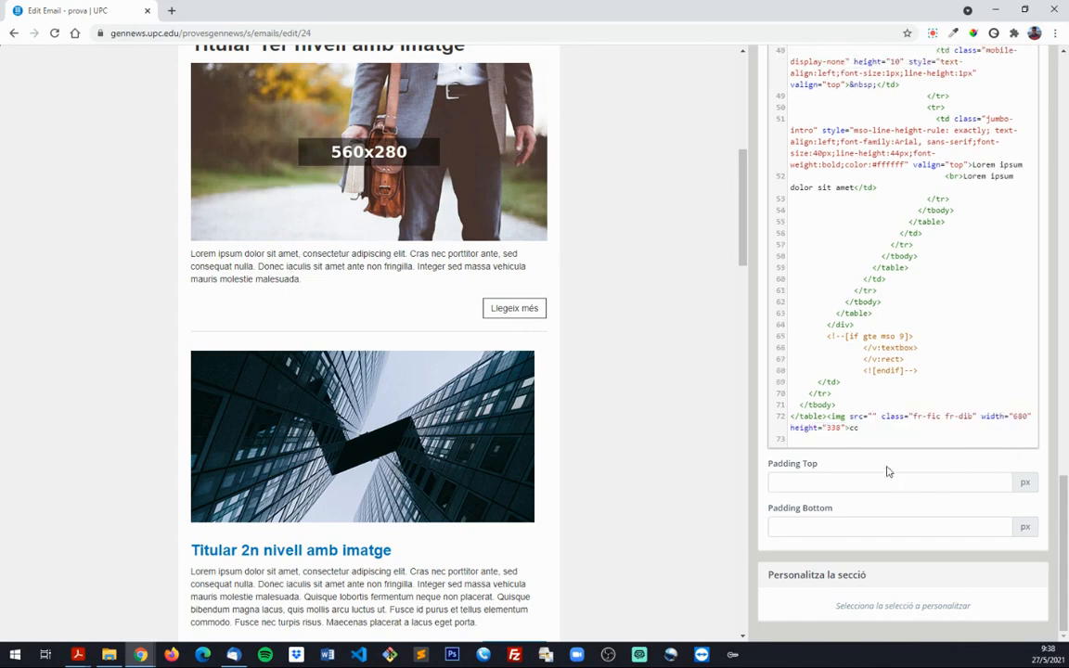
Step: Replace the background-image URL in the header's first table cell with the copied nou_fons_capcalera.jpg URL
scroll(886, 371, "up", 15)
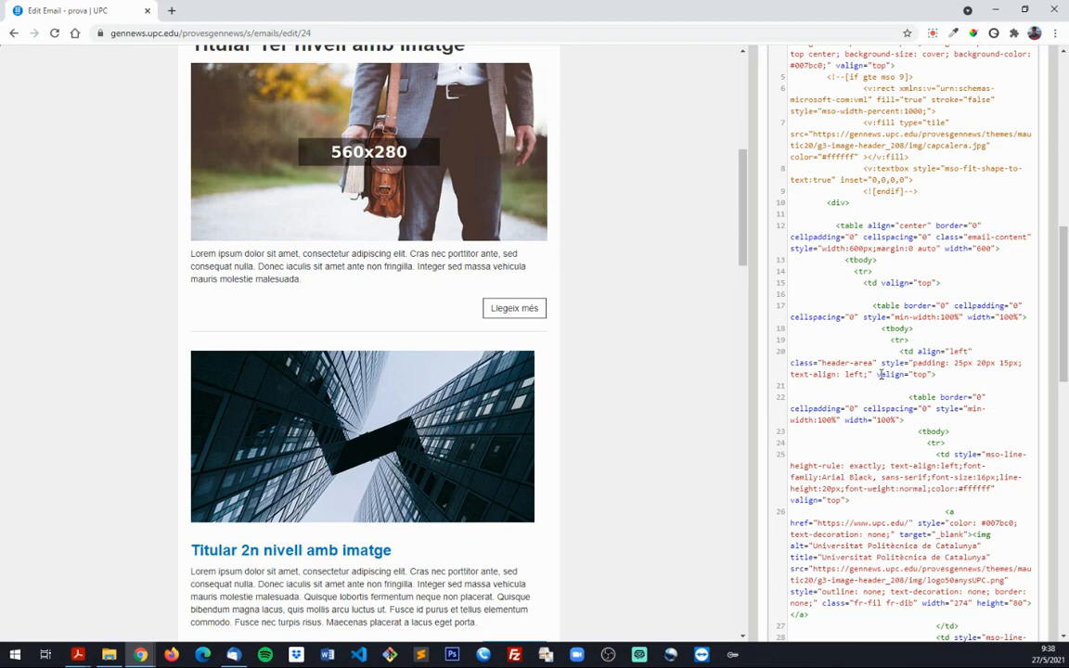
scroll(879, 375, "up", 2)
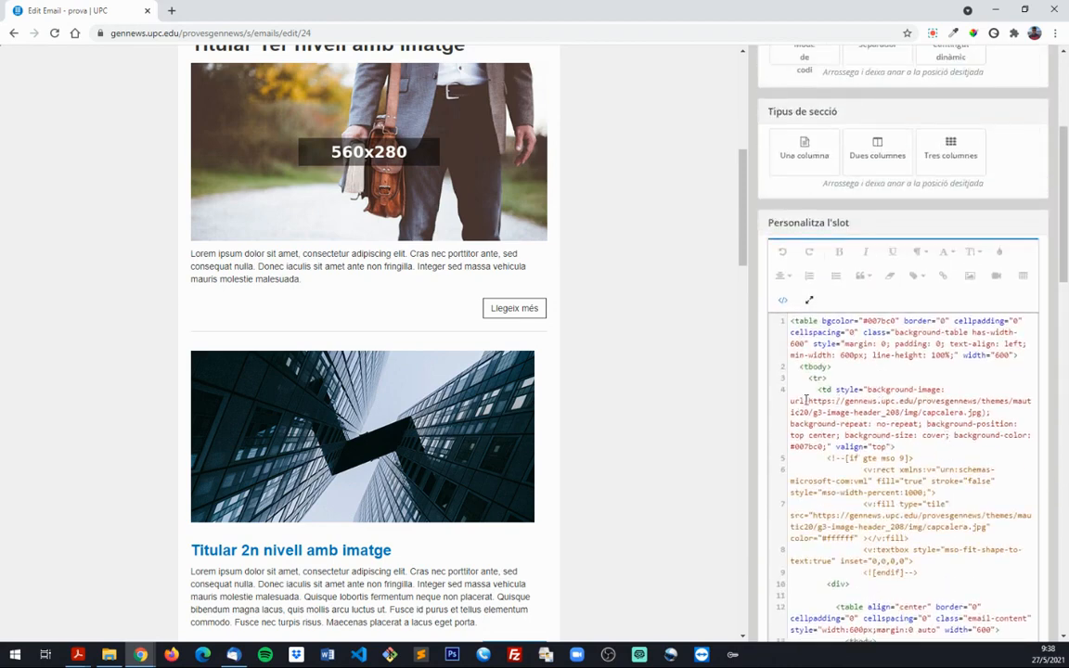
left_click_drag(809, 401, 918, 400)
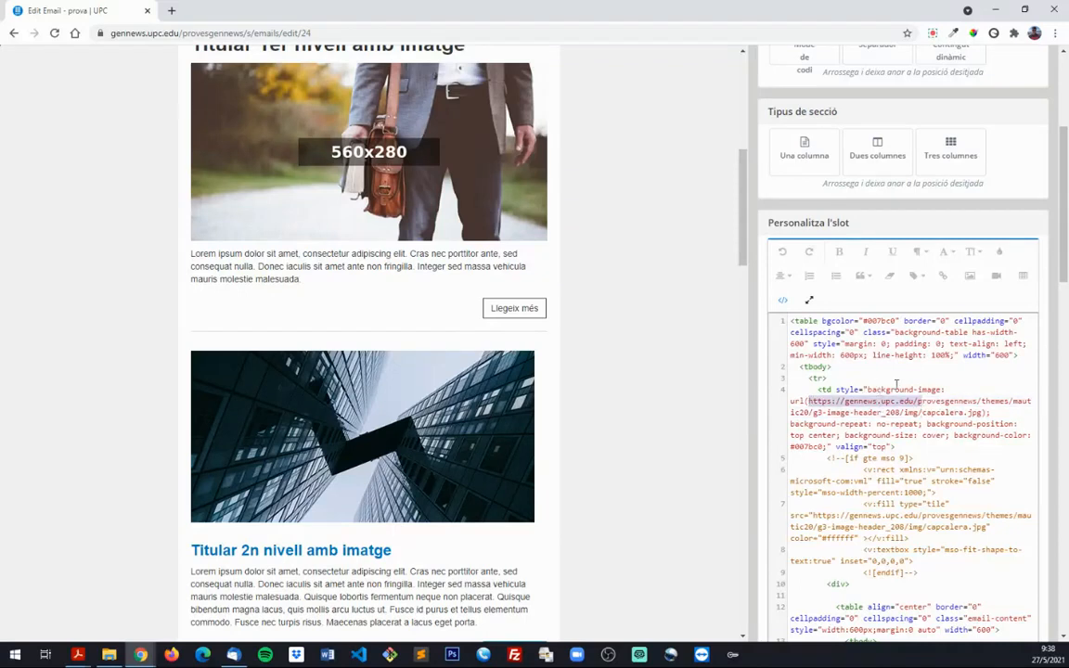
left_click(817, 402)
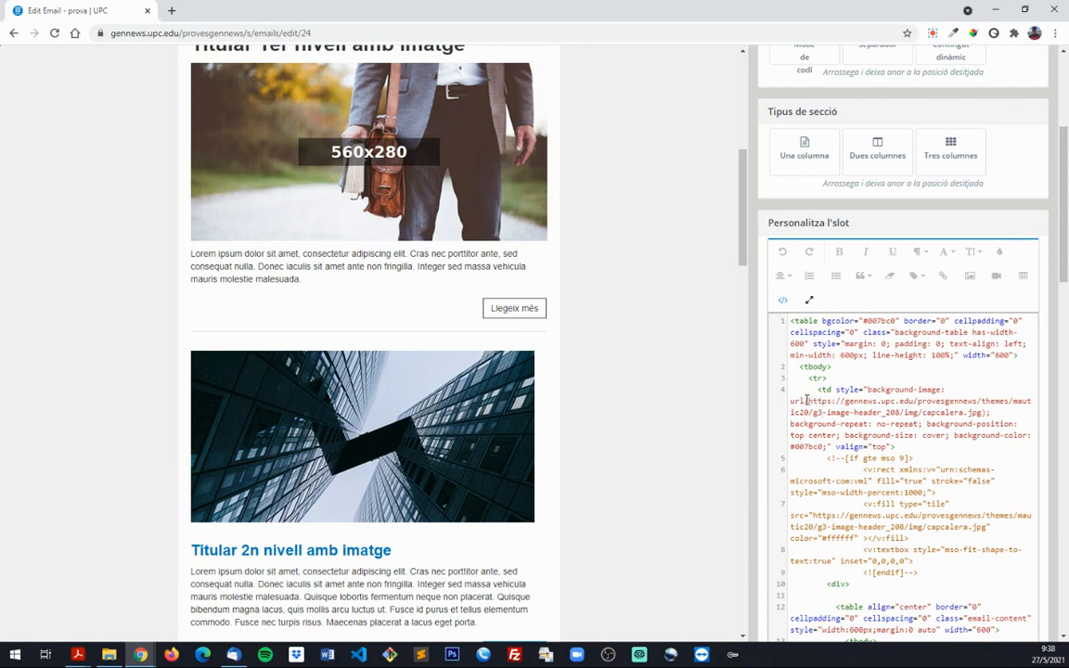
left_click_drag(810, 402, 982, 414)
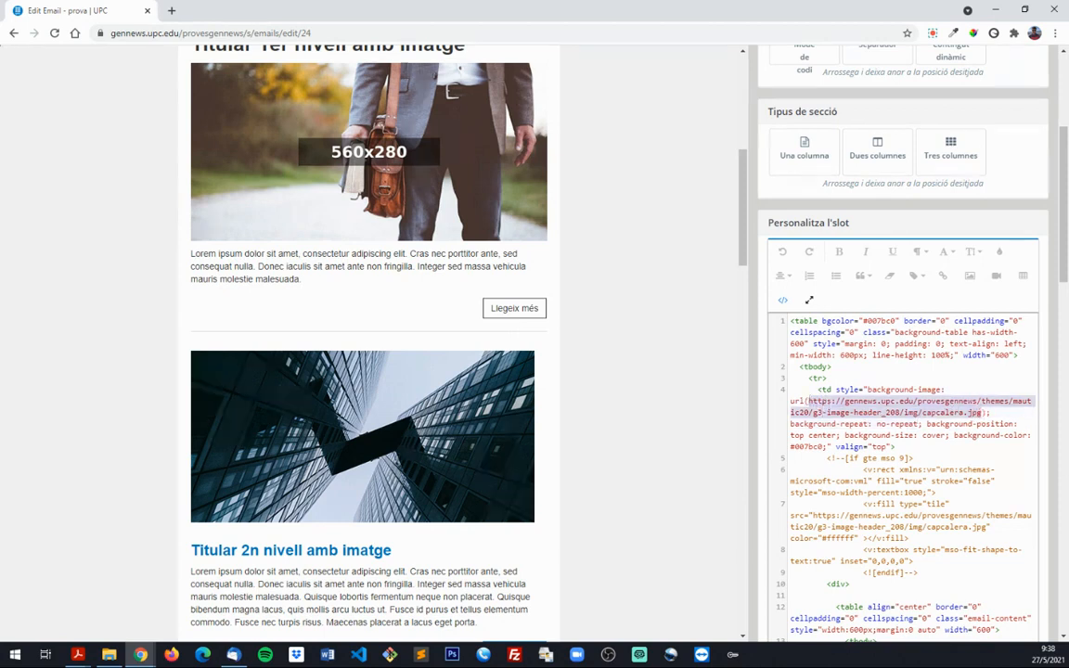
key("ctrl+v")
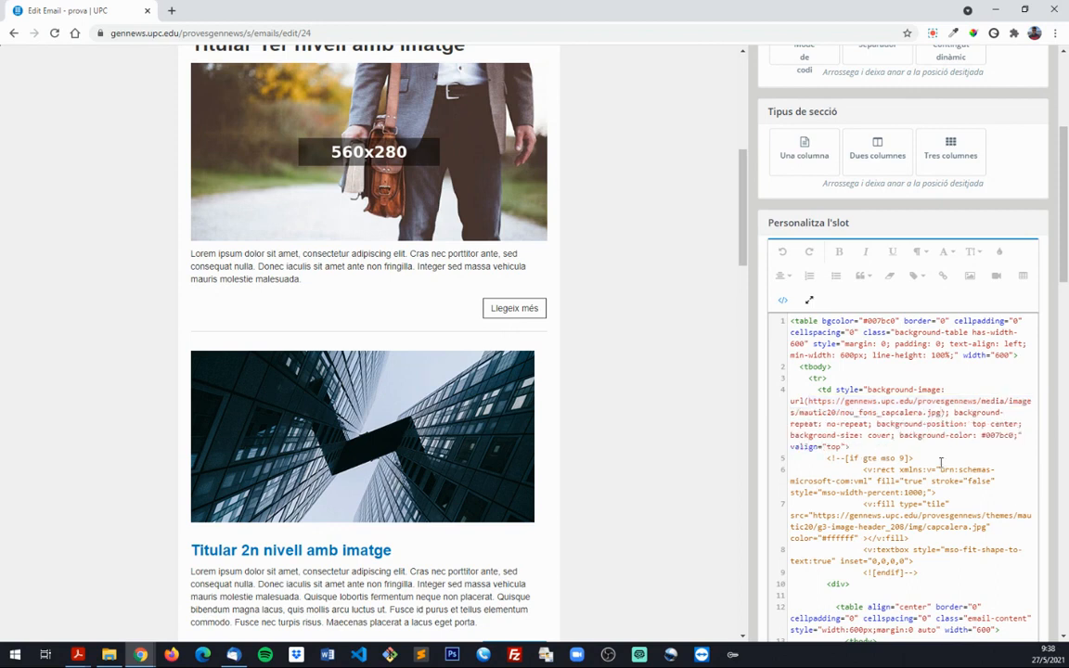
Step: Replace the src URL of the header's v:fill element with the copied nou_fons_capcalera.jpg URL
scroll(940, 462, "down", 1)
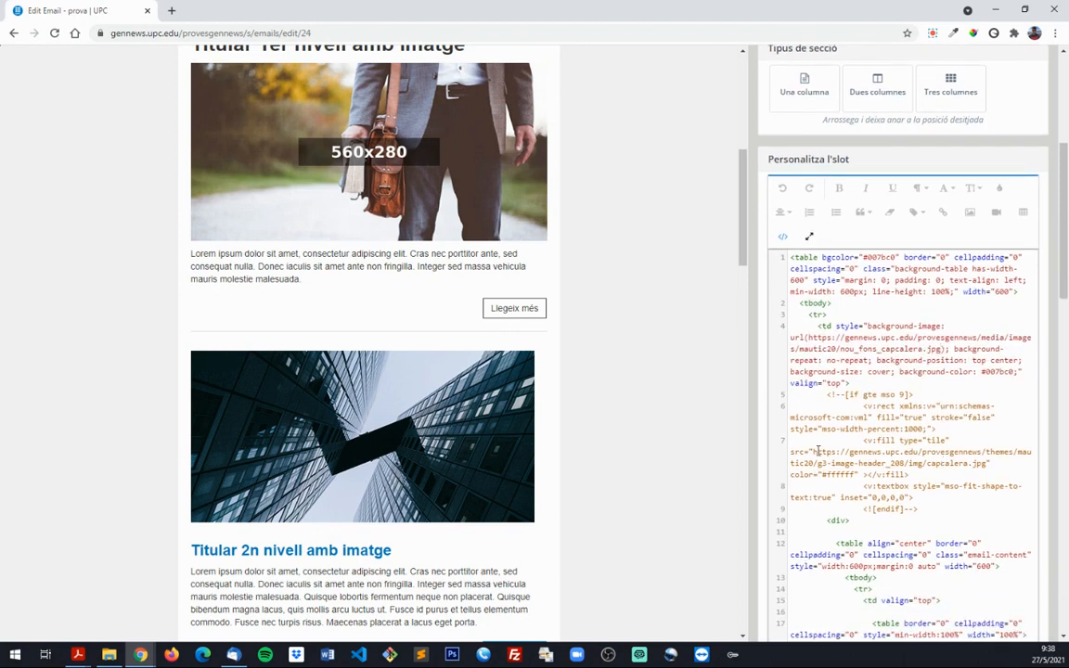
left_click_drag(815, 452, 988, 463)
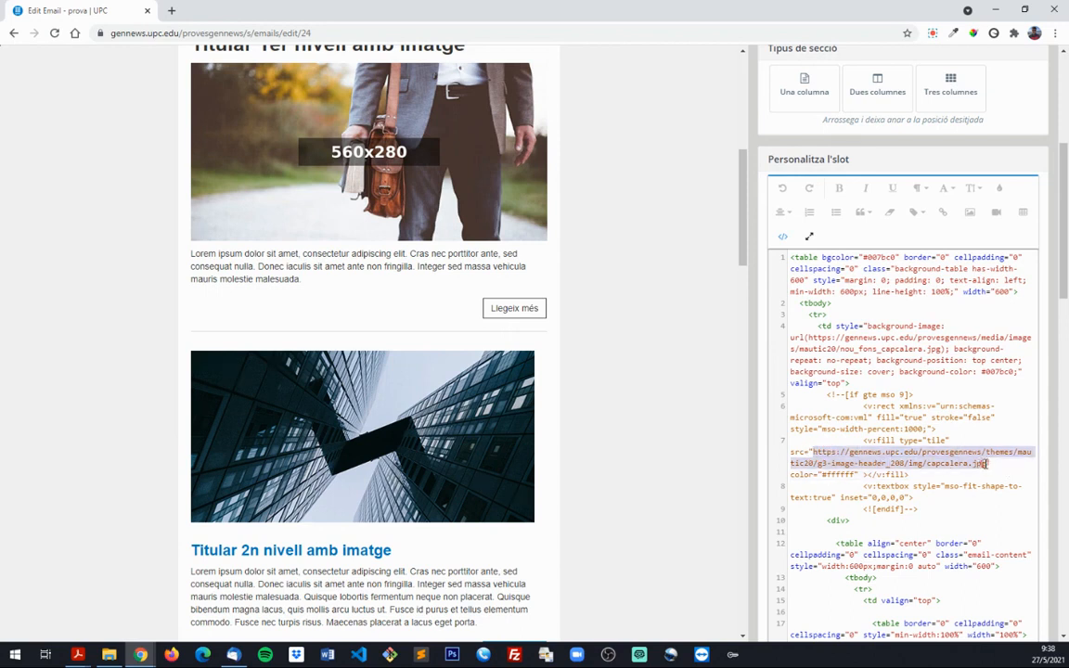
key("ctrl+v")
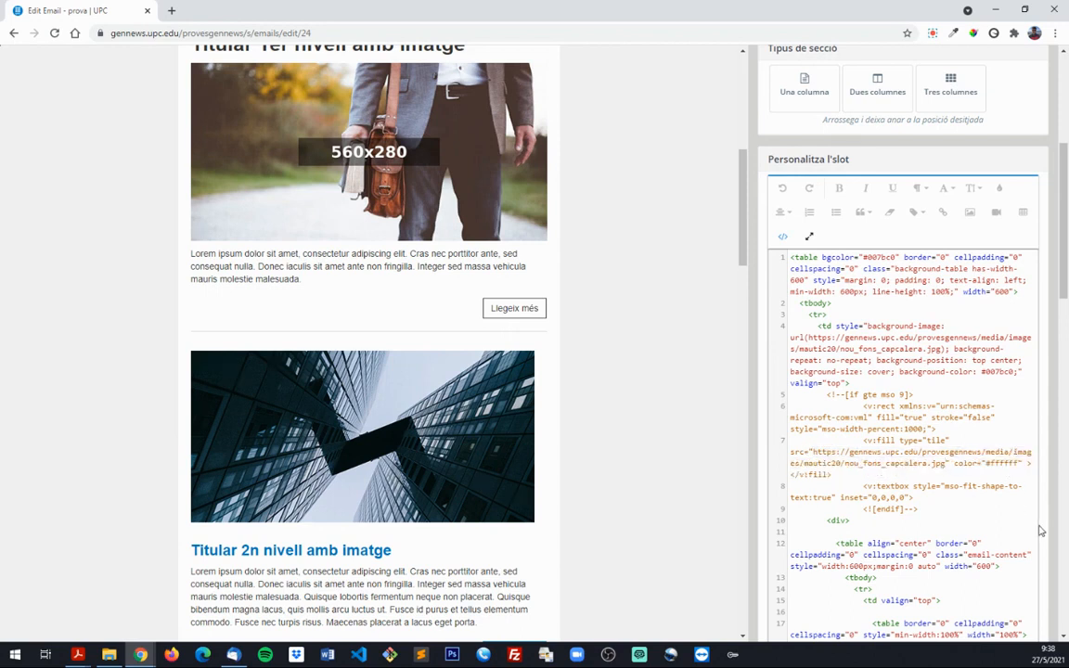
scroll(843, 482, "down", 10)
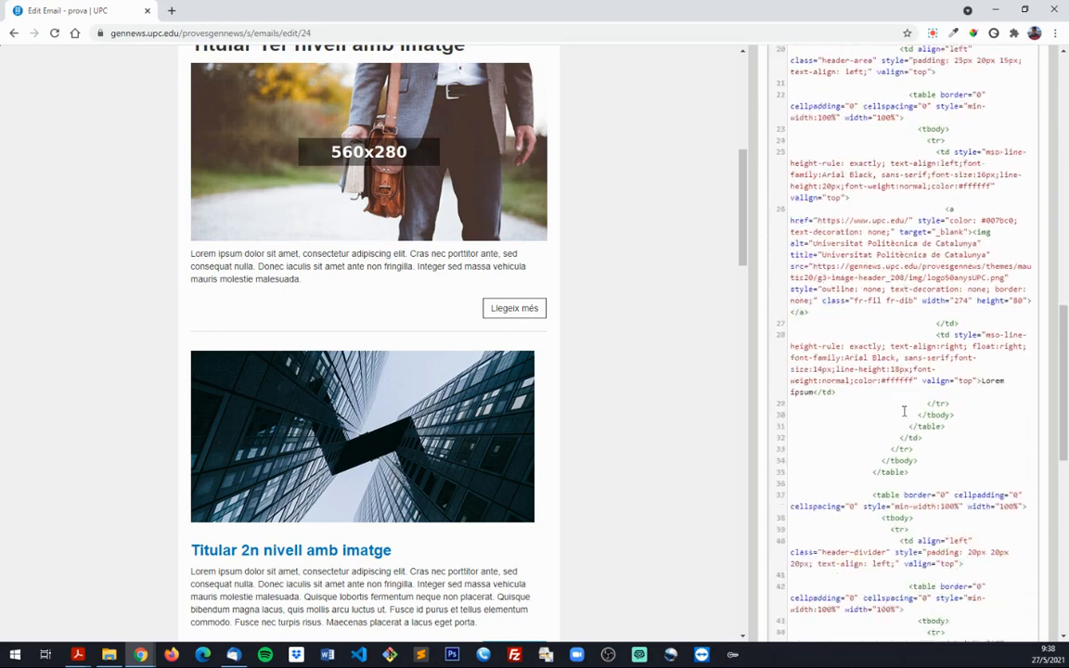
Step: Delete the leftover empty img tag and the "cc" placeholder after the closing table tag in the header's source code
scroll(902, 410, "down", 8)
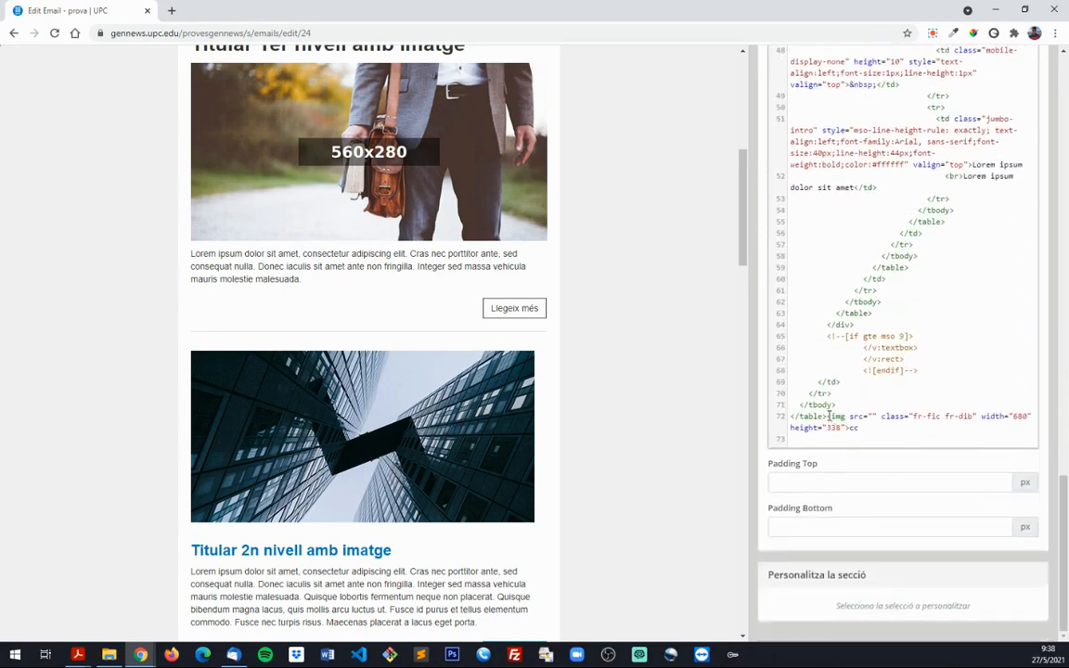
left_click_drag(828, 417, 871, 427)
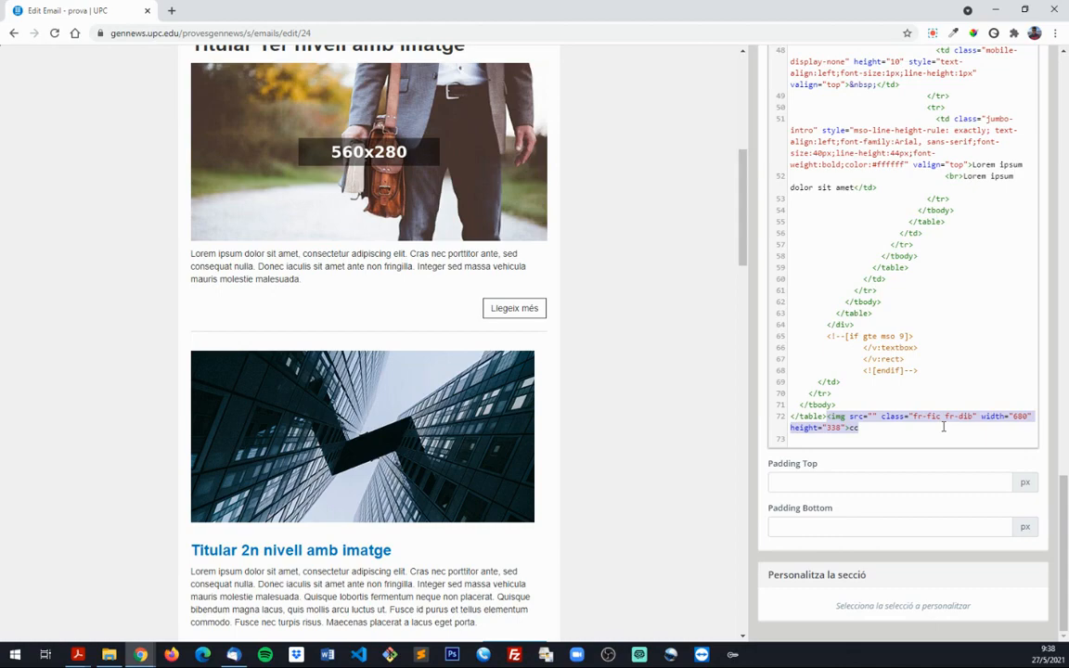
key("Delete")
Step: Switch the header slot from code view back to the visual view and check the header's background in the newsletter
scroll(902, 345, "up", 15)
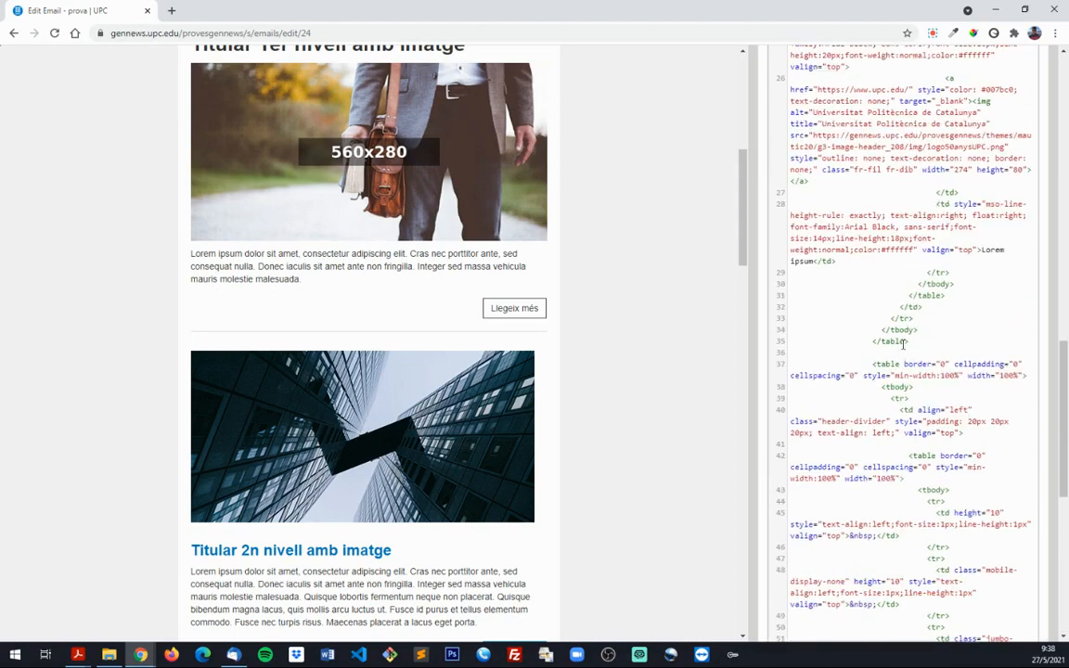
scroll(902, 346, "up", 3)
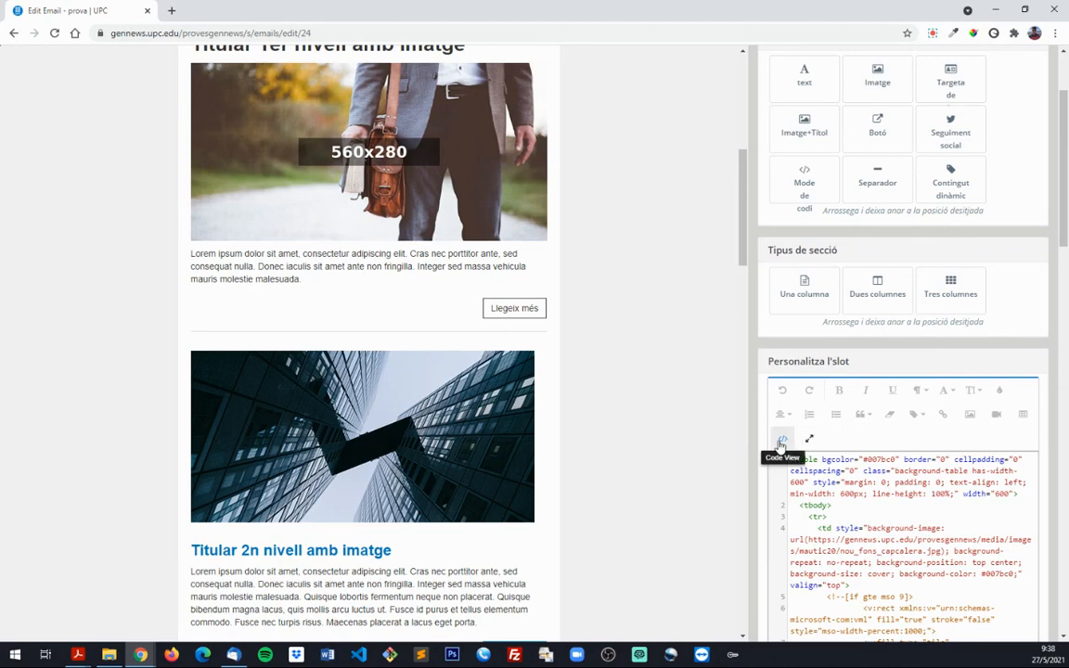
left_click(780, 440)
scroll(706, 430, "down", 2)
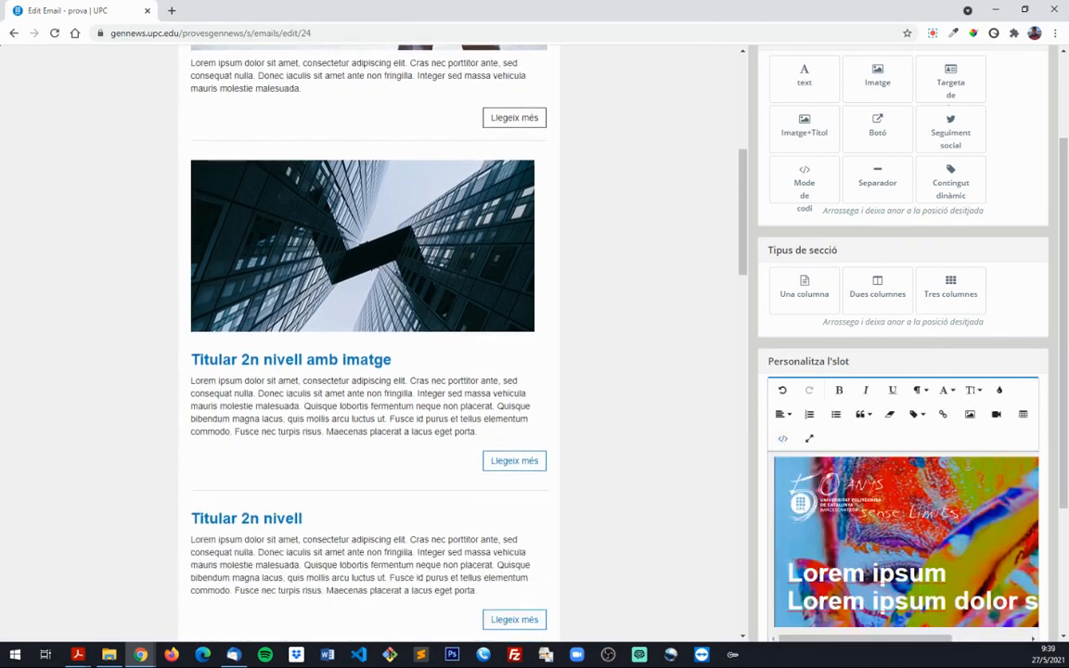
scroll(890, 403, "down", 2)
scroll(979, 434, "down", 1)
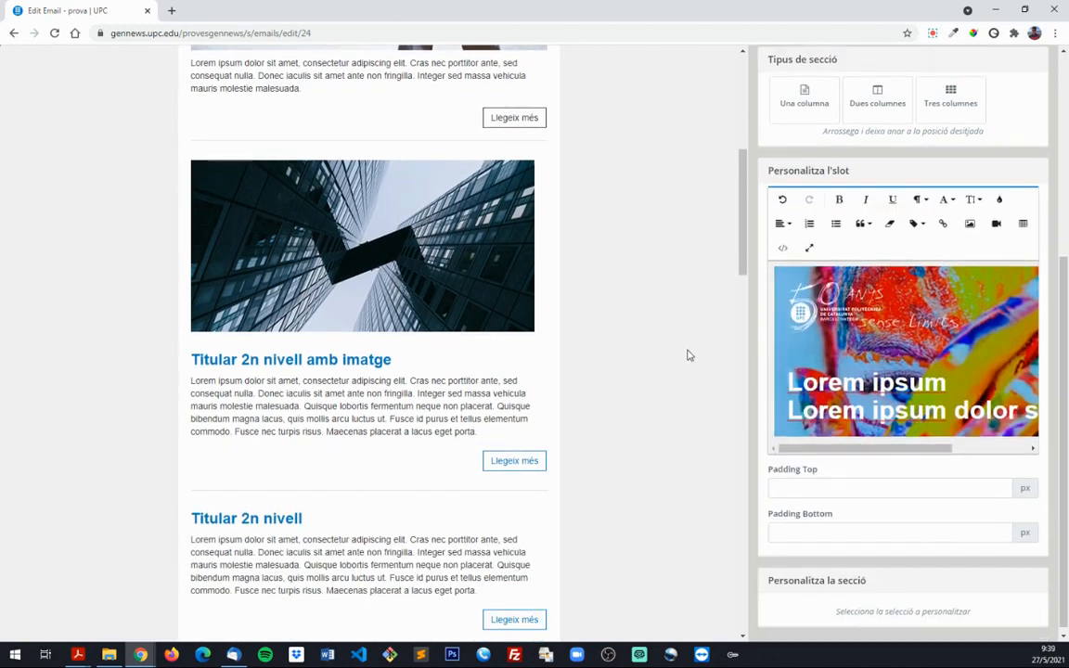
scroll(696, 353, "up", 1)
scroll(696, 352, "up", 5)
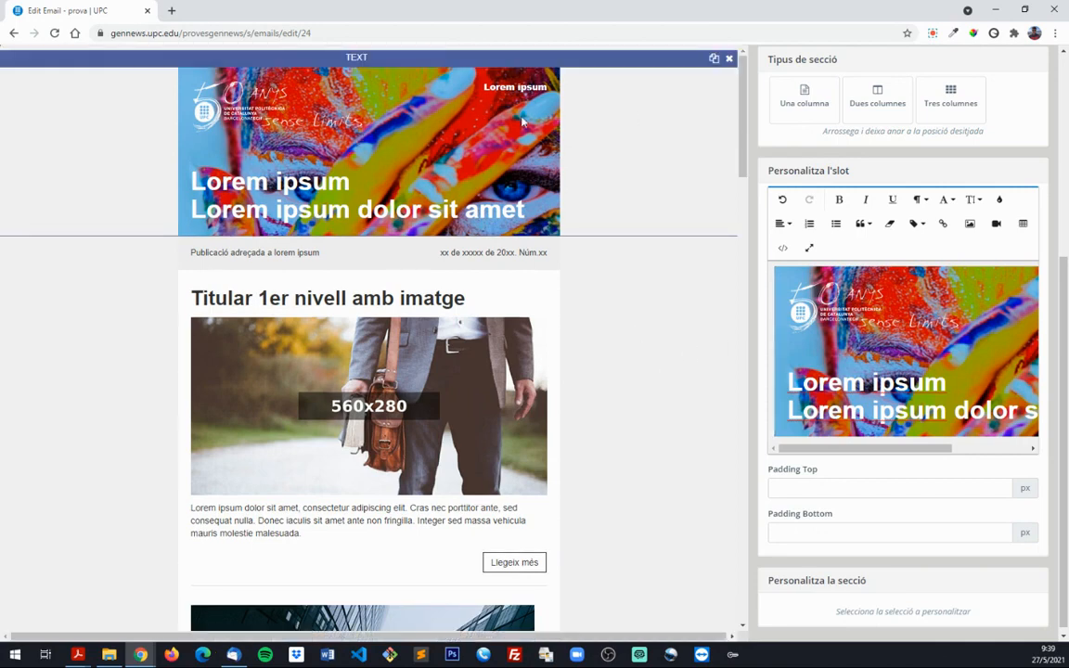
scroll(1014, 203, "up", 5)
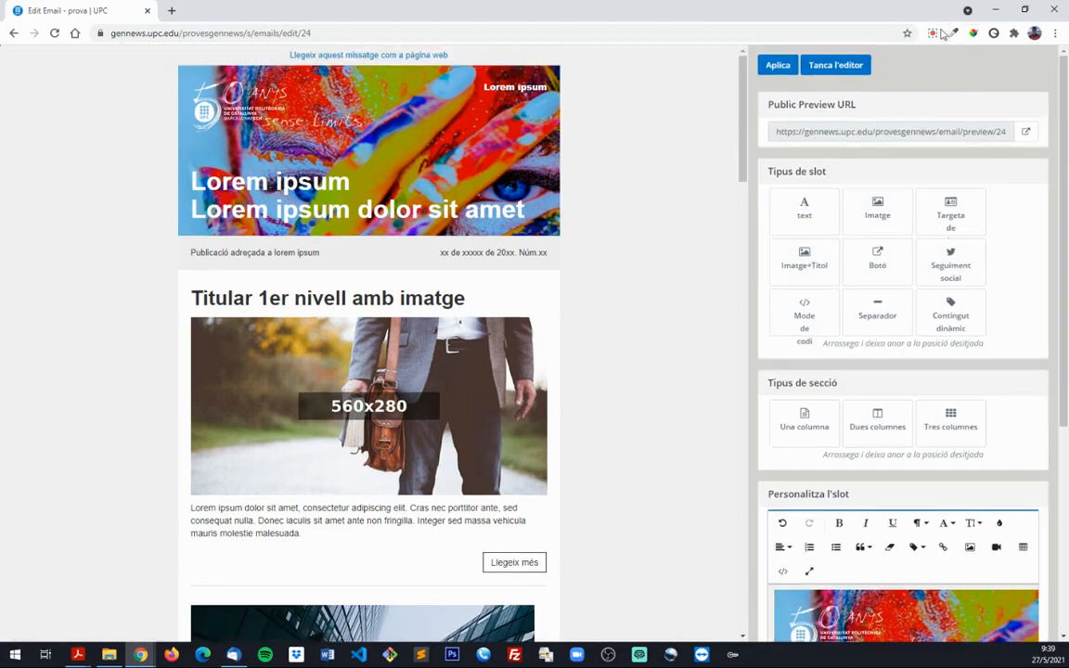